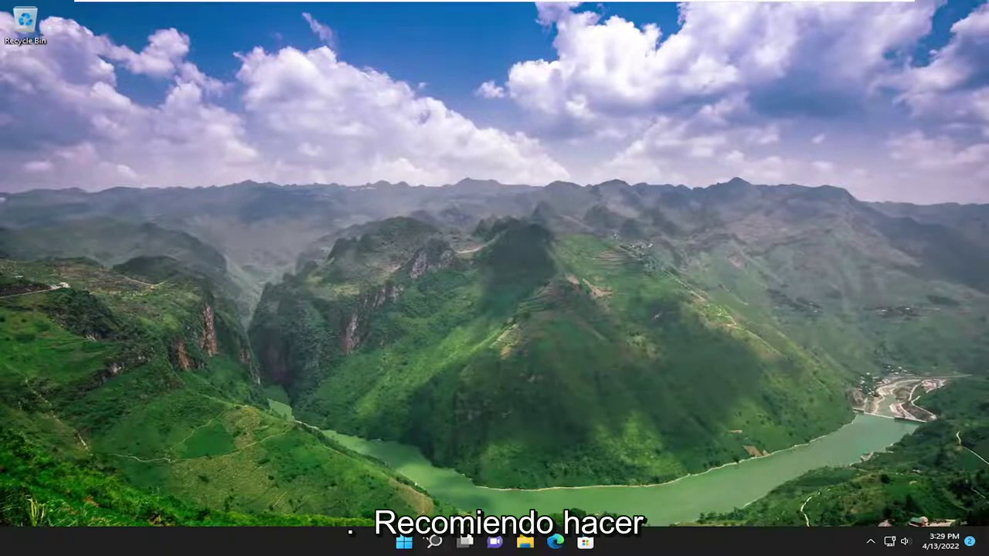
- Open Google Chrome and go to google.com
left_click(435, 543)
type("chrome")
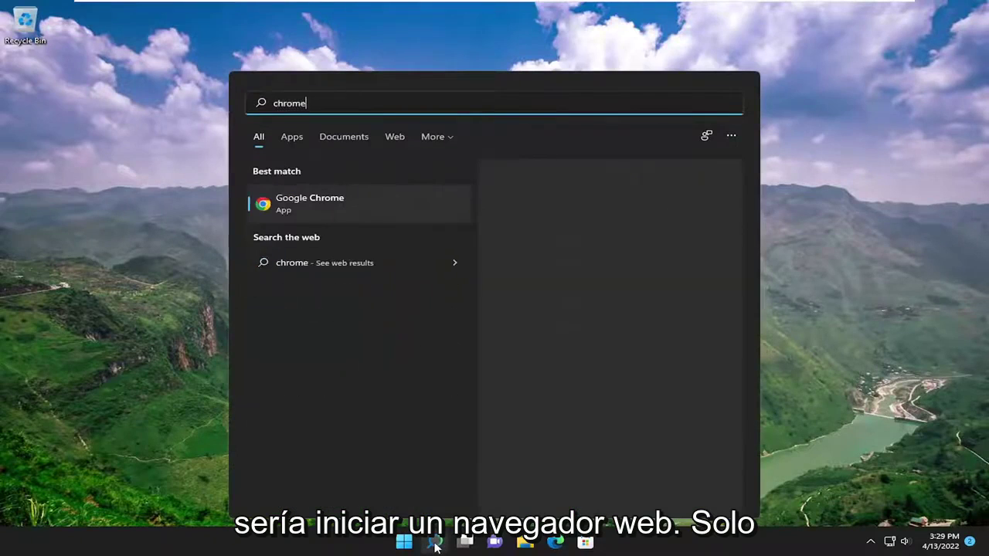
key("Return")
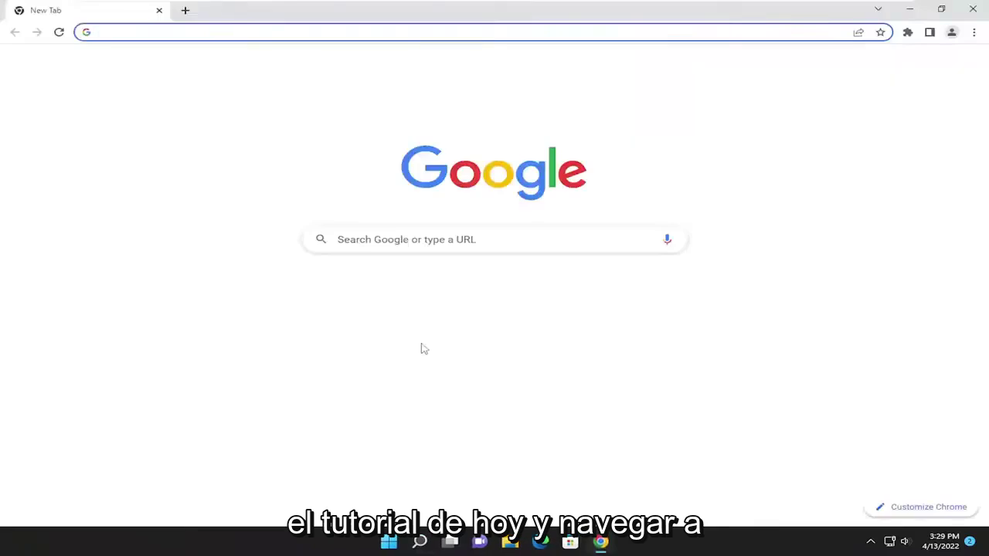
type("google.")
key("Return")
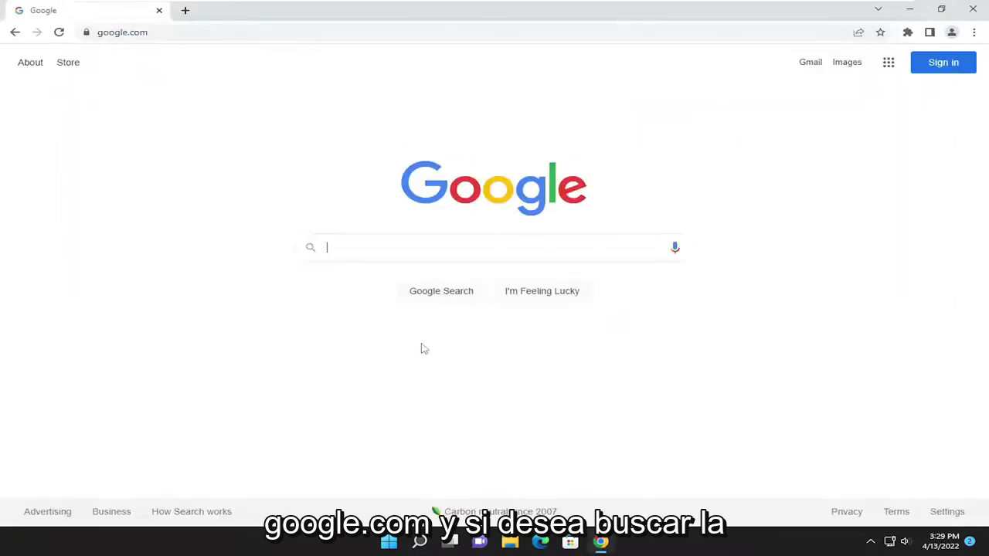
- Search Google for "directx download" and download the English DirectX End-User Runtime Web Installer from Microsoft's site
type("directx down")
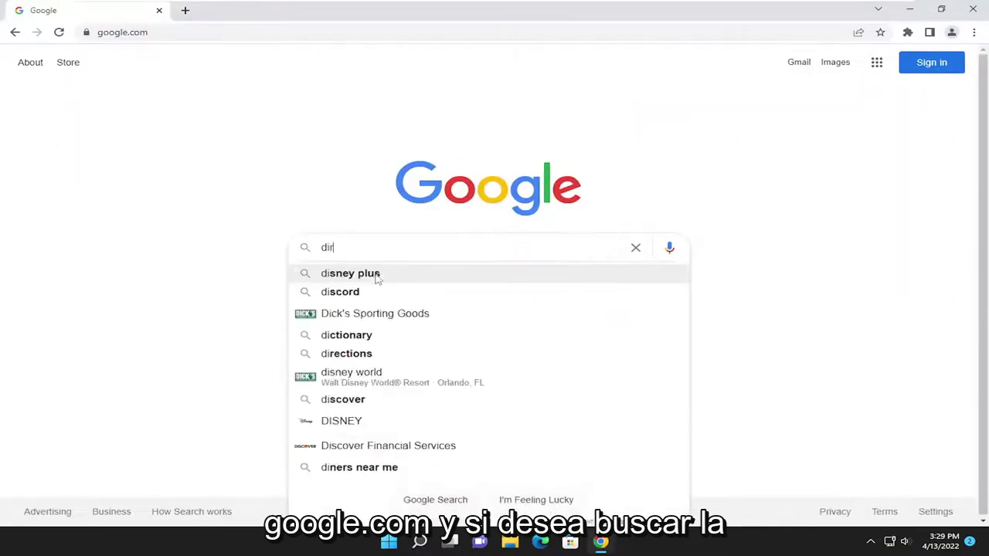
left_click(376, 276)
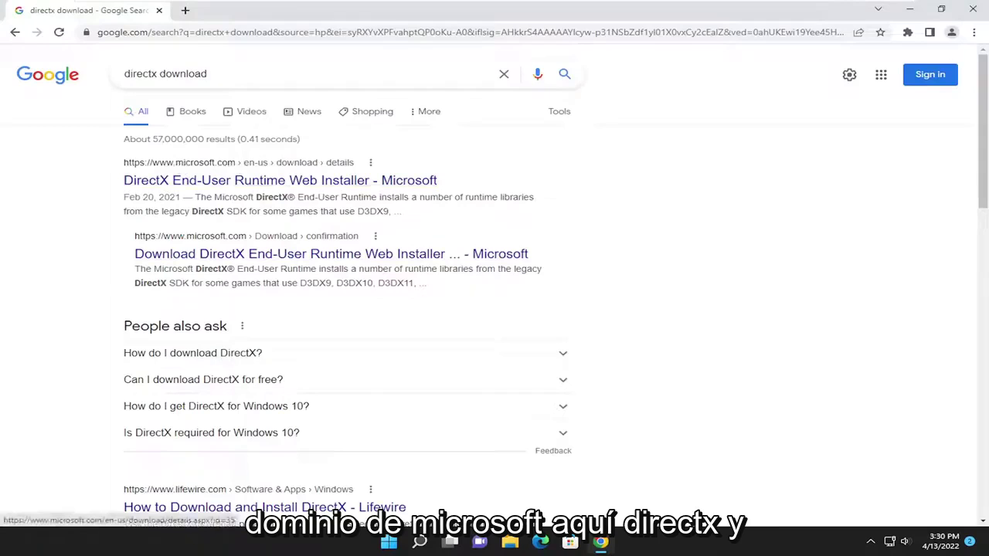
left_click(360, 183)
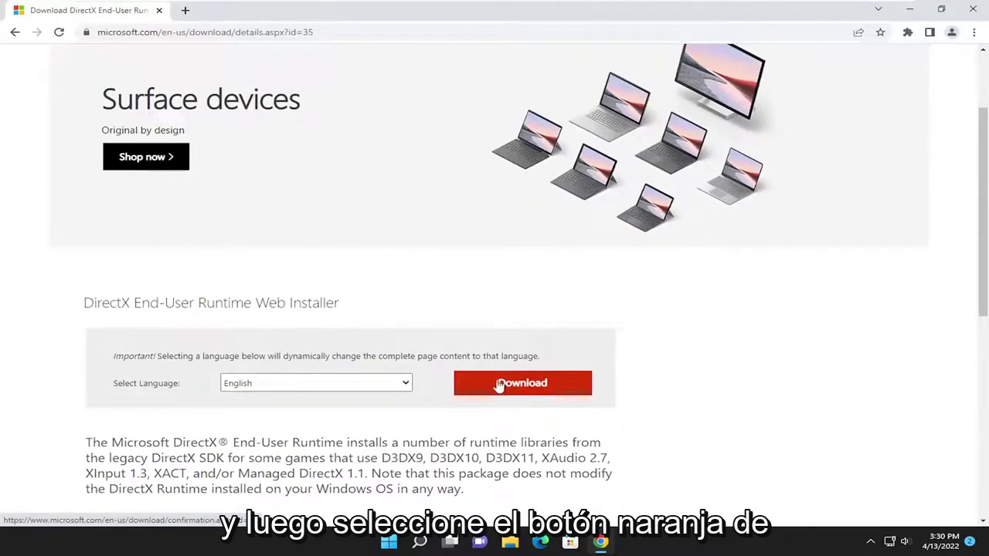
left_click(500, 385)
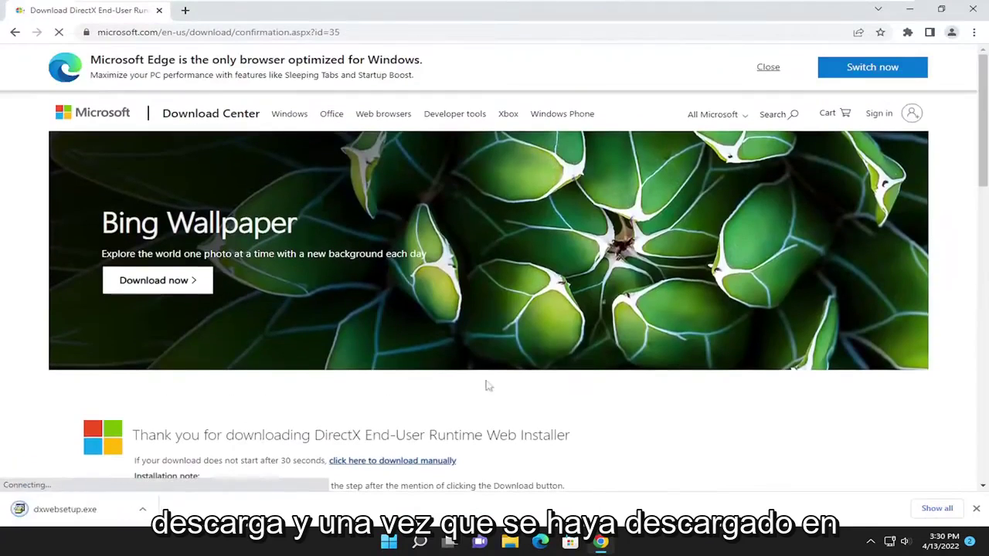
- Run the downloaded dxwebsetup.exe, allow it to make changes, and close the browser to work in the setup wizard
left_click(67, 518)
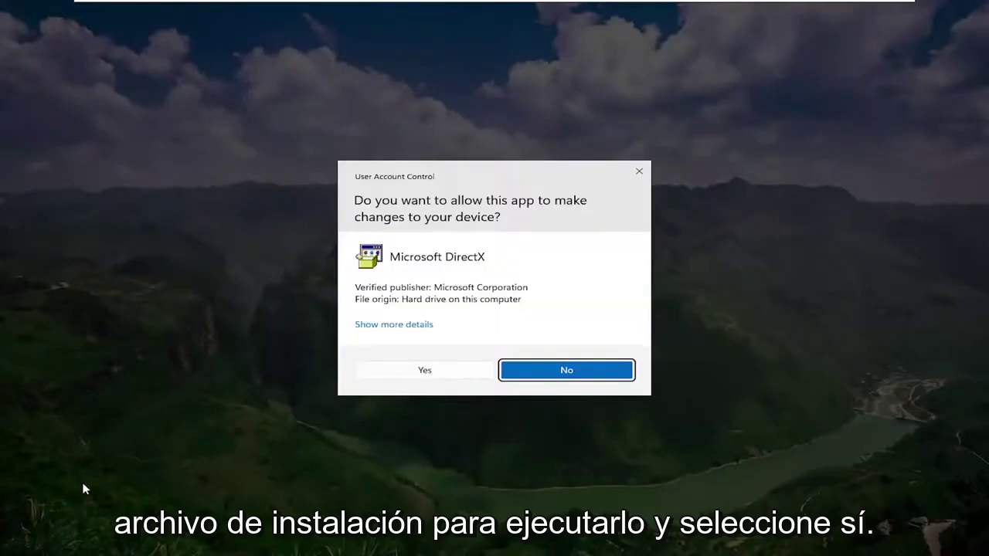
left_click(425, 371)
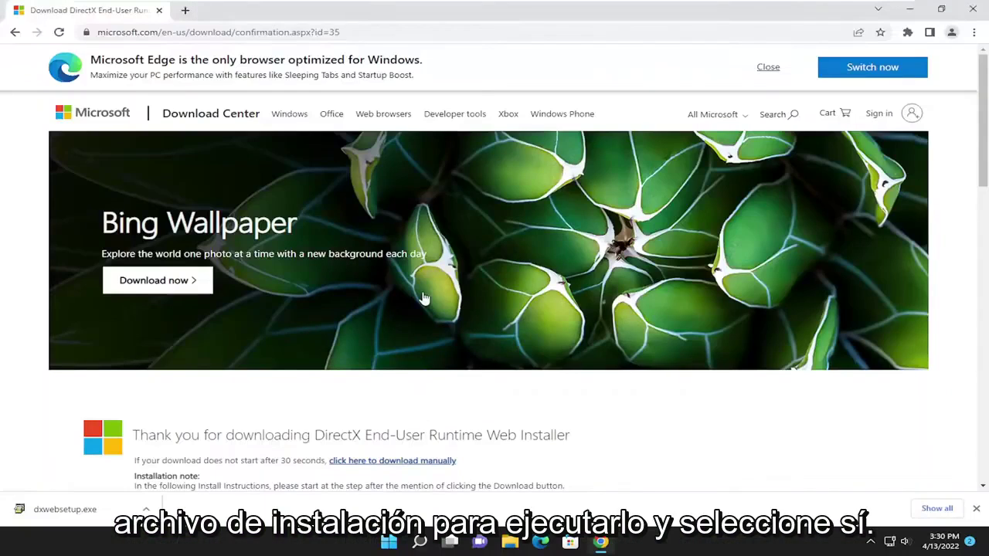
left_click(973, 11)
left_click_drag(221, 31, 503, 121)
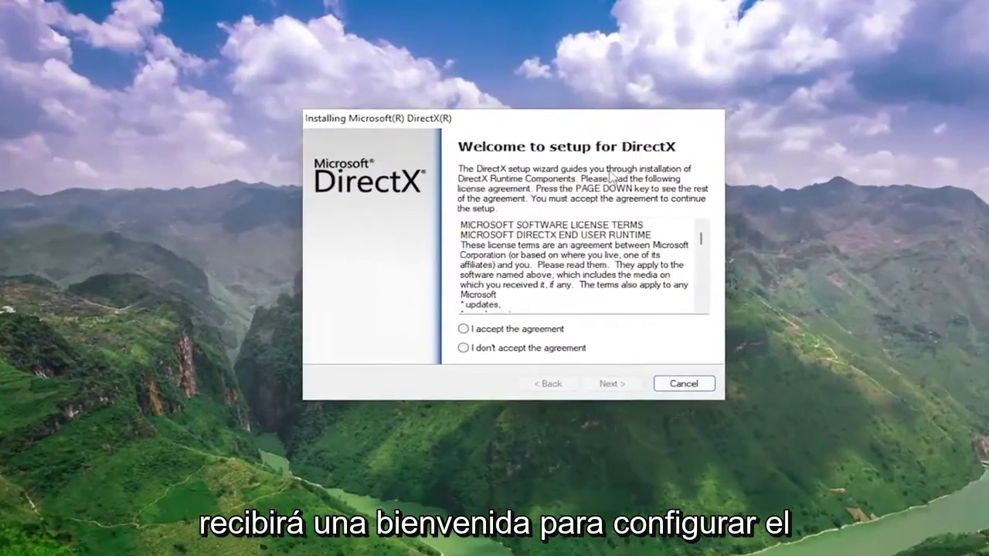
- Accept the DirectX license agreement and install the runtime components without the Bing Bar
left_click(464, 328)
left_click(611, 384)
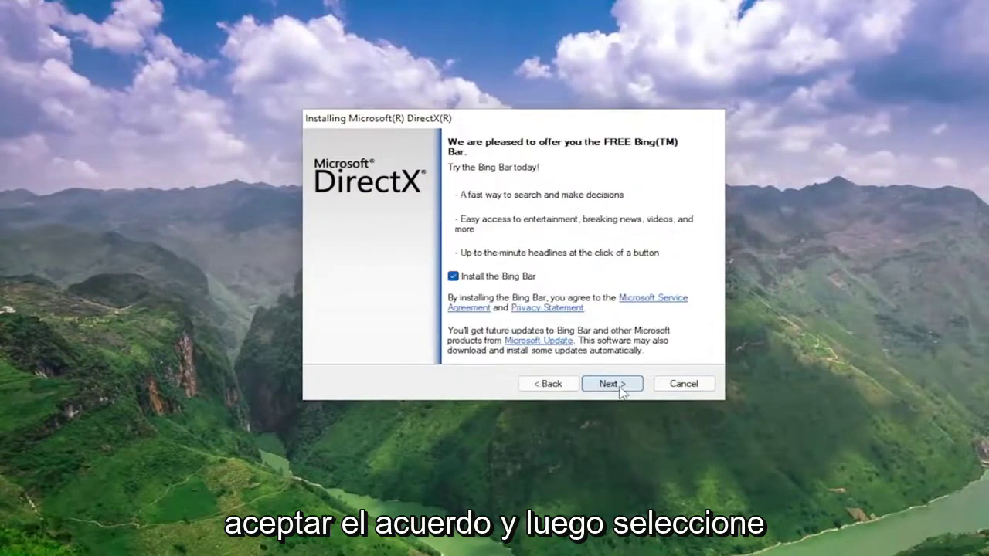
left_click(456, 280)
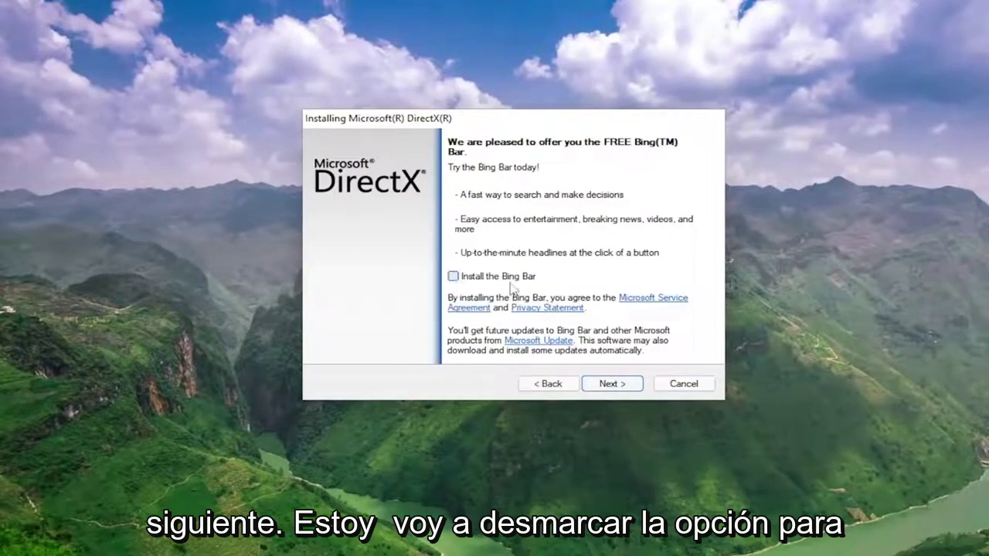
left_click(610, 387)
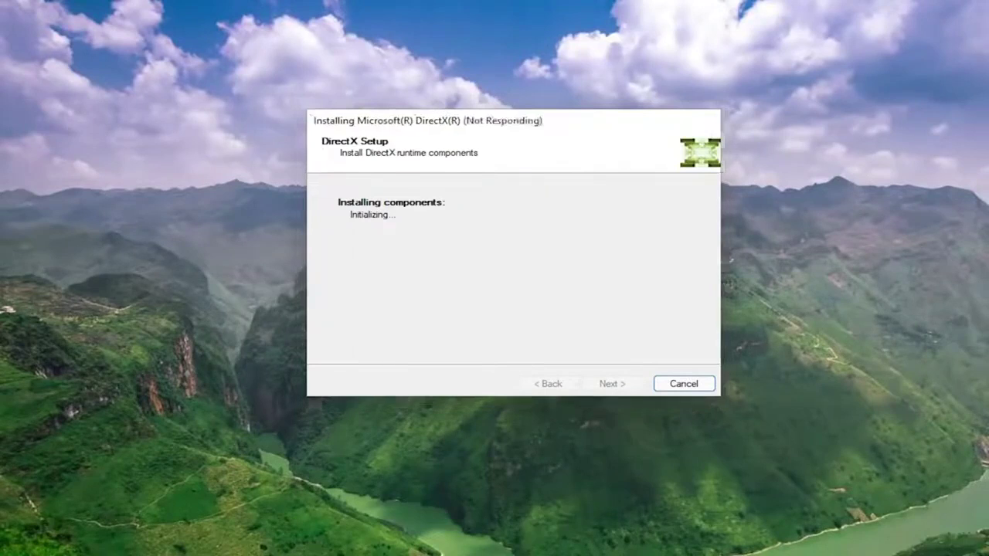
left_click(607, 386)
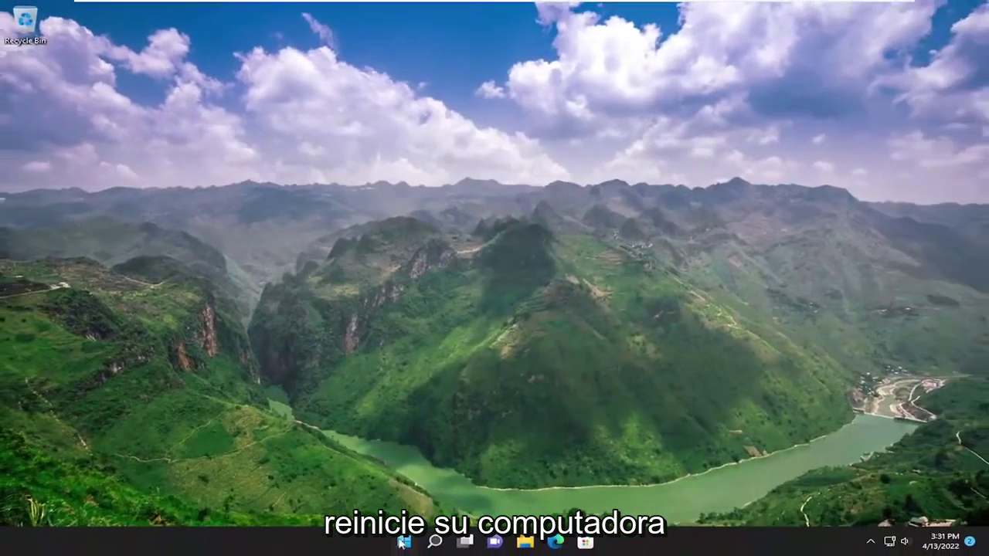
- Restart the computer once the DirectX setup is closed
right_click(404, 542)
mouse_move(412, 495)
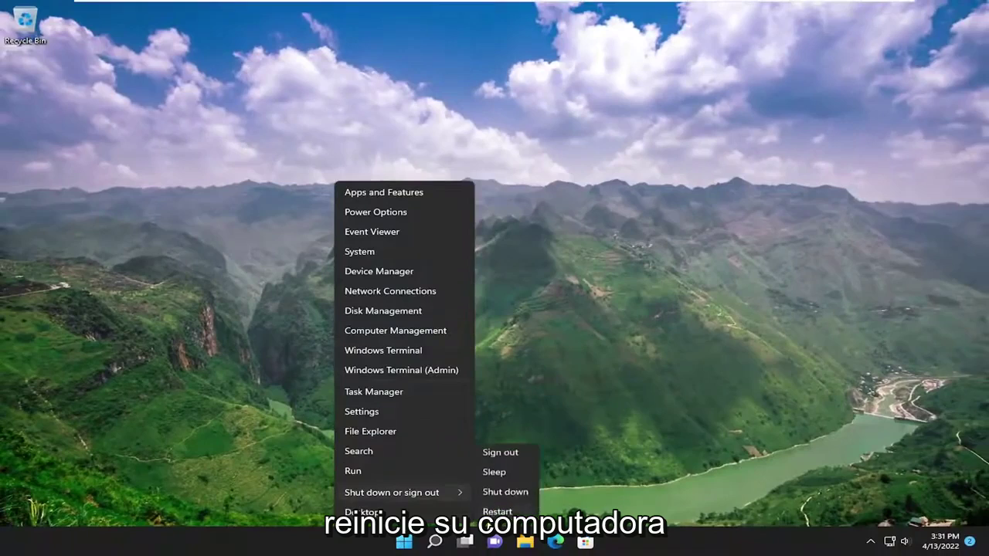
left_click(502, 508)
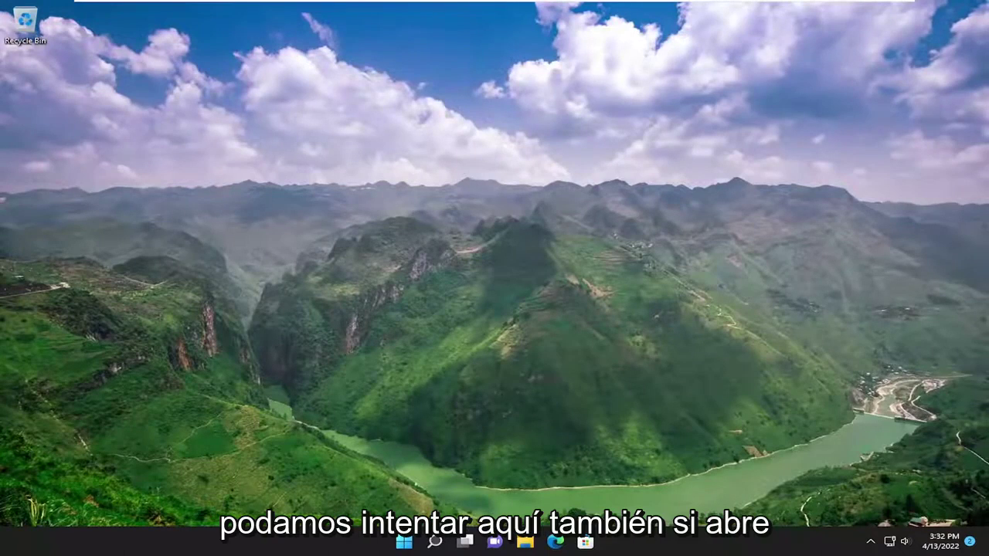
- Search Windows for cmd and open Command Prompt as administrator, allowing it to make changes
left_click(434, 543)
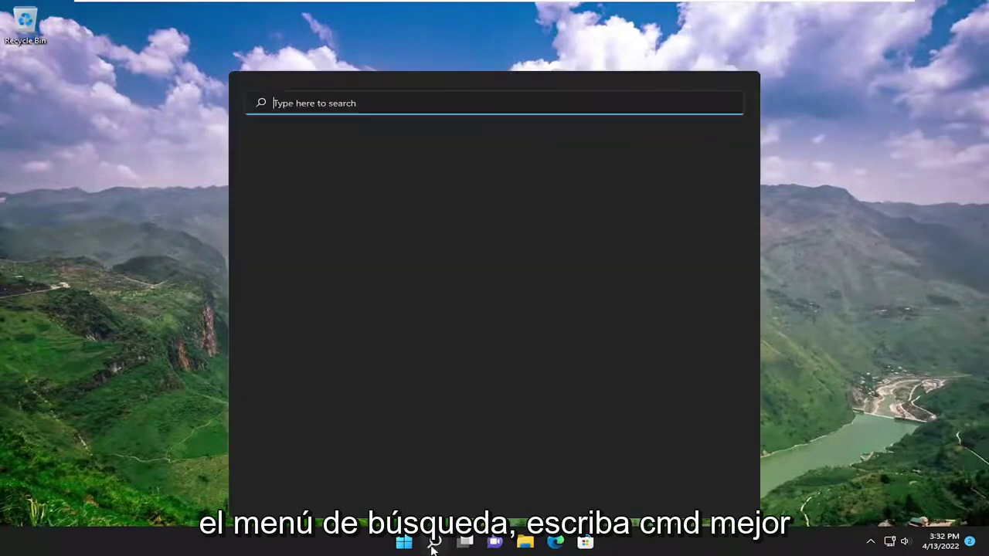
type("cmd")
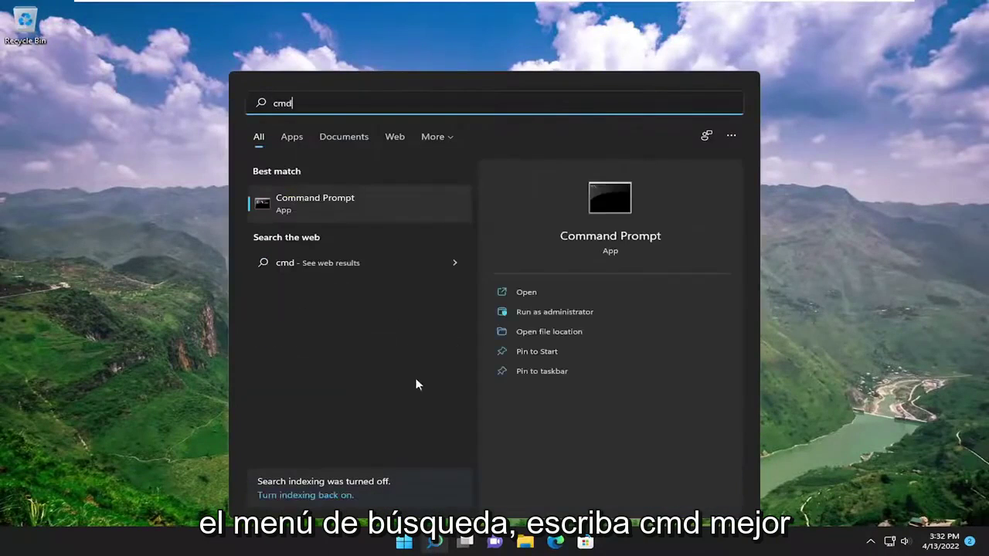
right_click(327, 197)
left_click(408, 214)
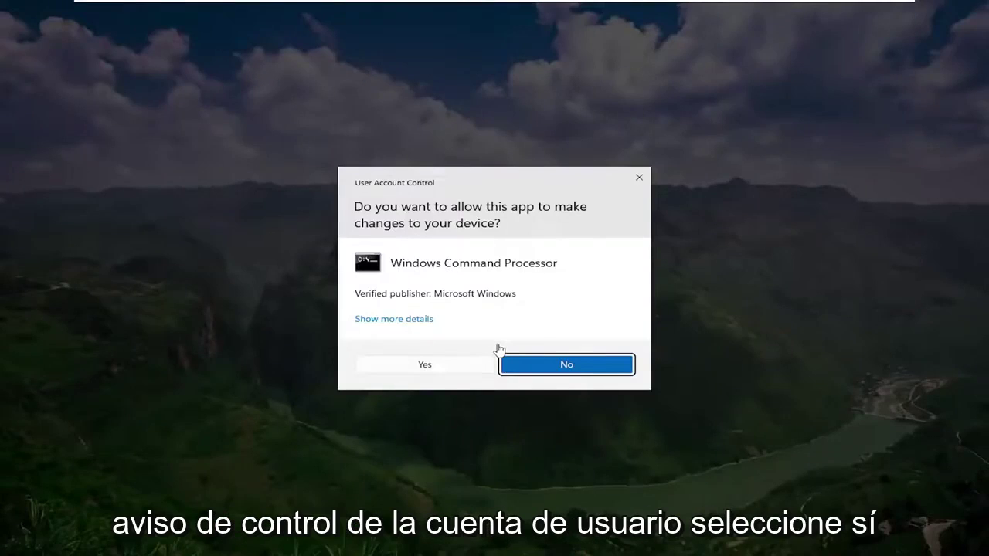
left_click(456, 369)
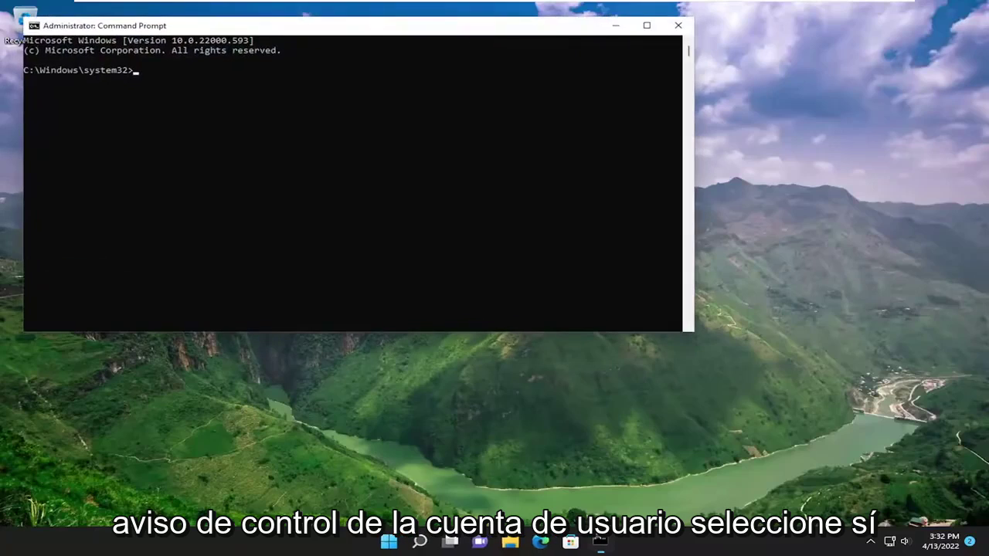
left_click_drag(349, 34, 453, 96)
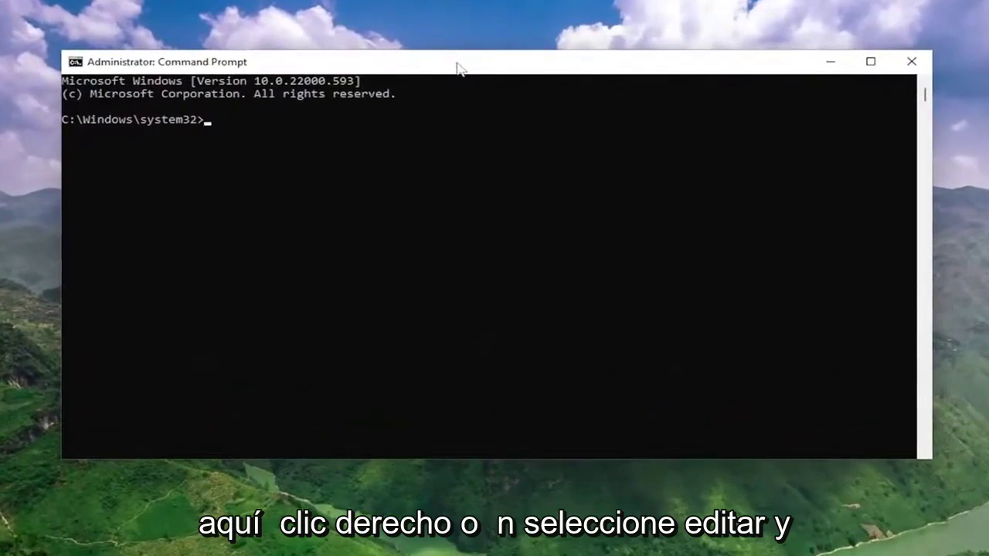
- Paste and run the system file check command sfc /scannow in the elevated Command Prompt
right_click(460, 63)
mouse_move(528, 186)
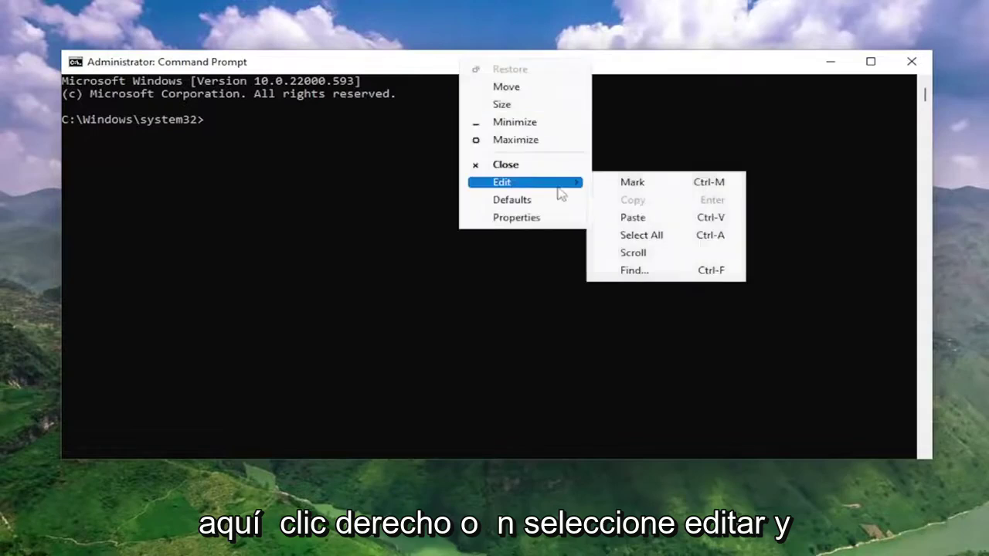
left_click(640, 218)
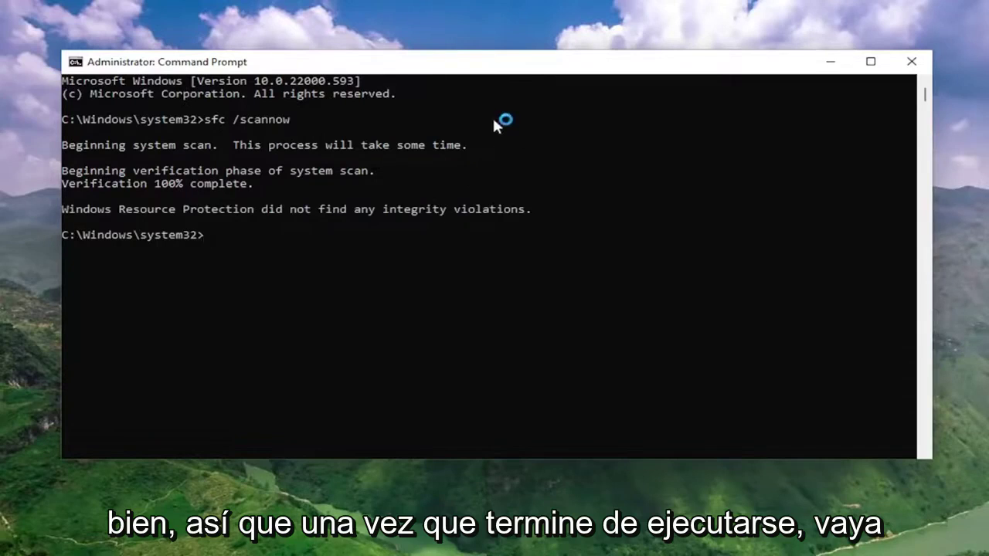
- Run the image repair command dism /online /cleanup-image /restorehealth
right_click(488, 63)
mouse_move(528, 190)
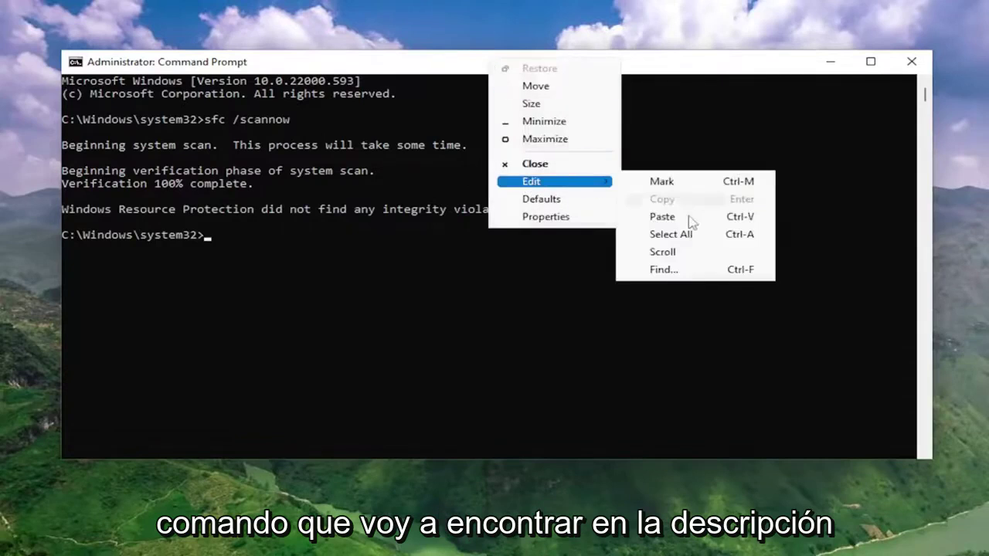
left_click(680, 232)
left_click(308, 276)
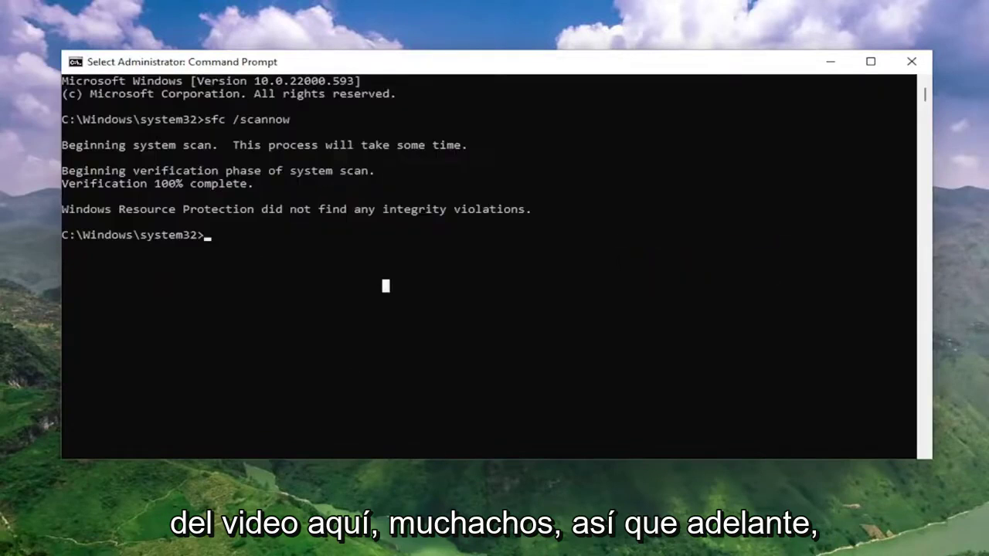
type("dism /online /cleanup-image /restorehealth")
key("Return")
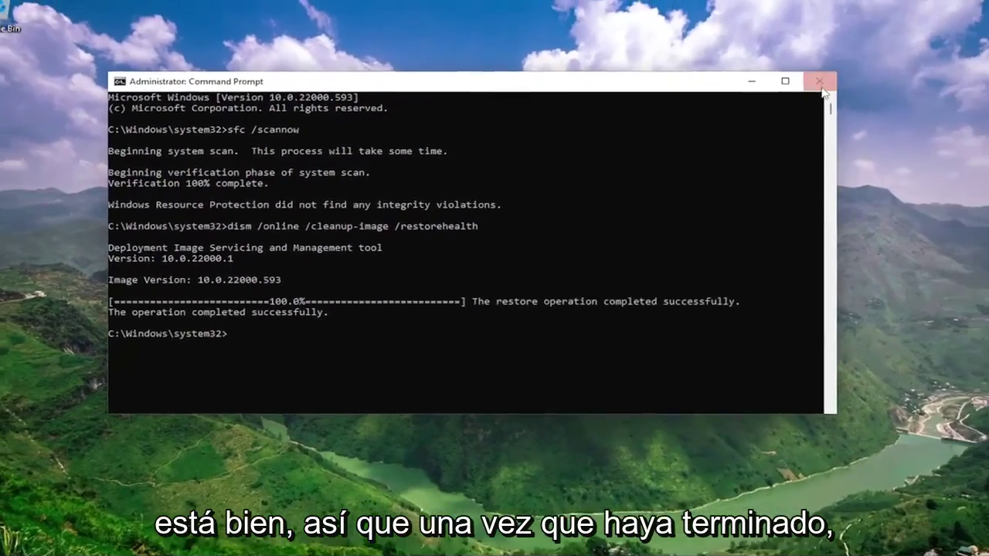
- Close Command Prompt and restart the computer
left_click(823, 89)
right_click(403, 542)
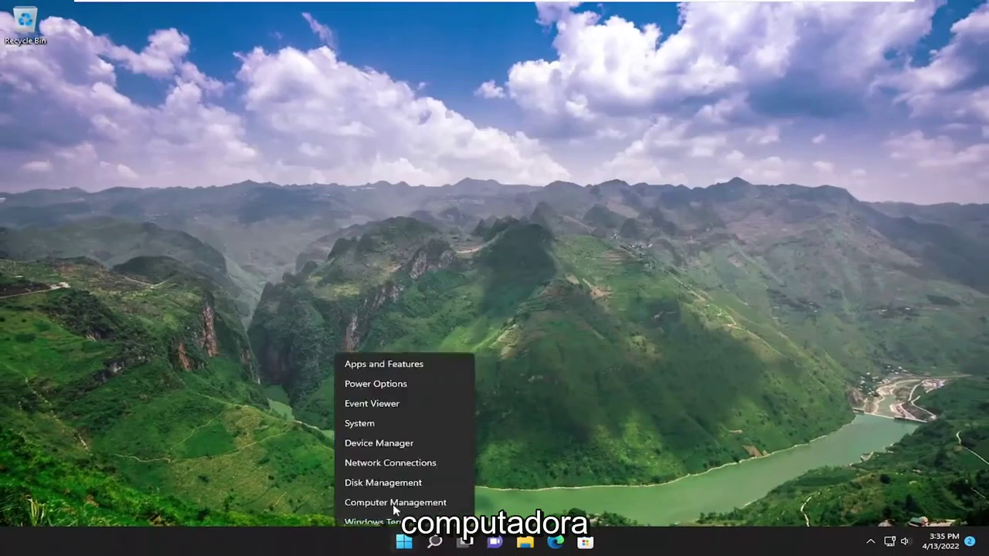
mouse_move(408, 498)
left_click(487, 516)
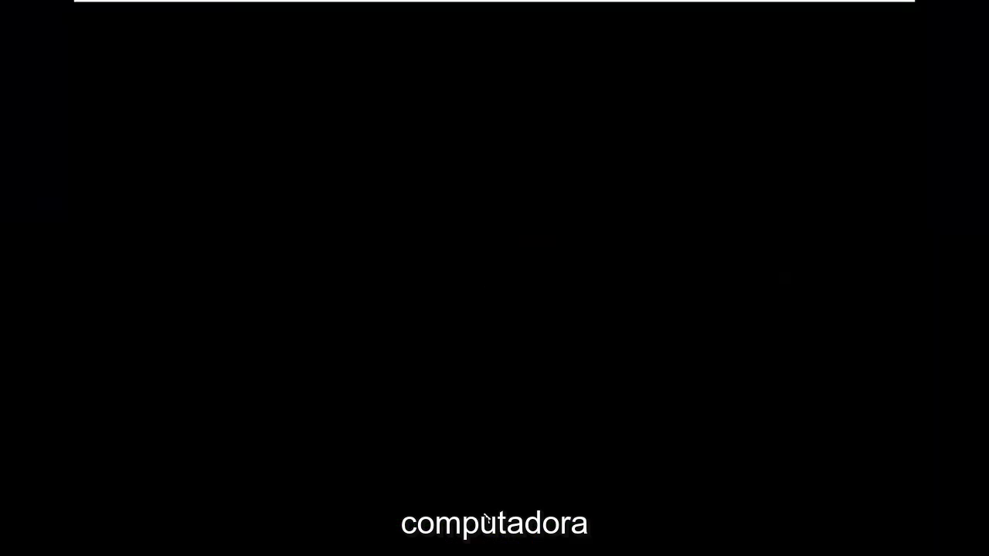